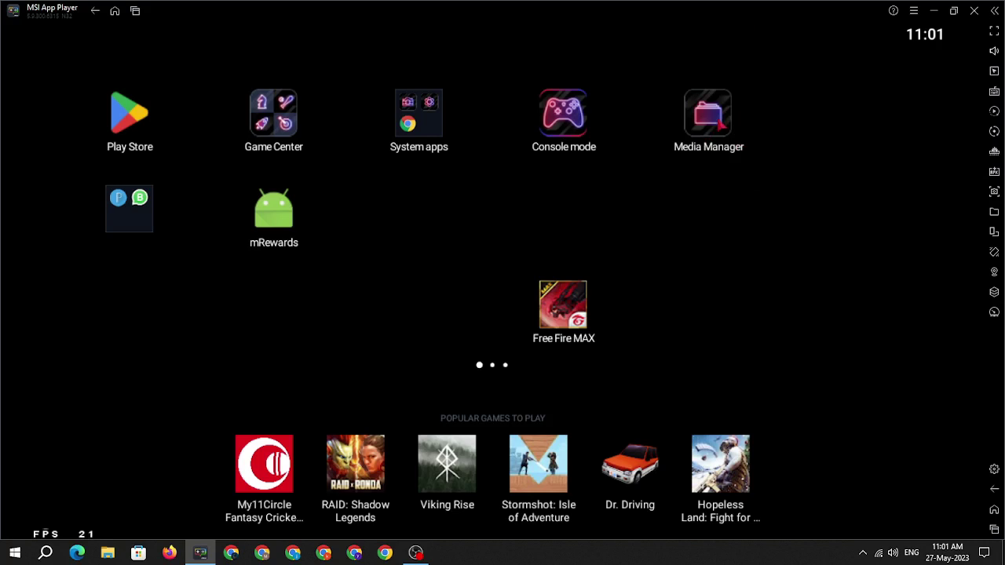
# Step: Import the TRANSFER FILES IN WINDOWS TO MSI APP PLAYER picture from Windows' Saved Pictures folder through Media Manager, and preview it
pyautogui.click(720, 119)
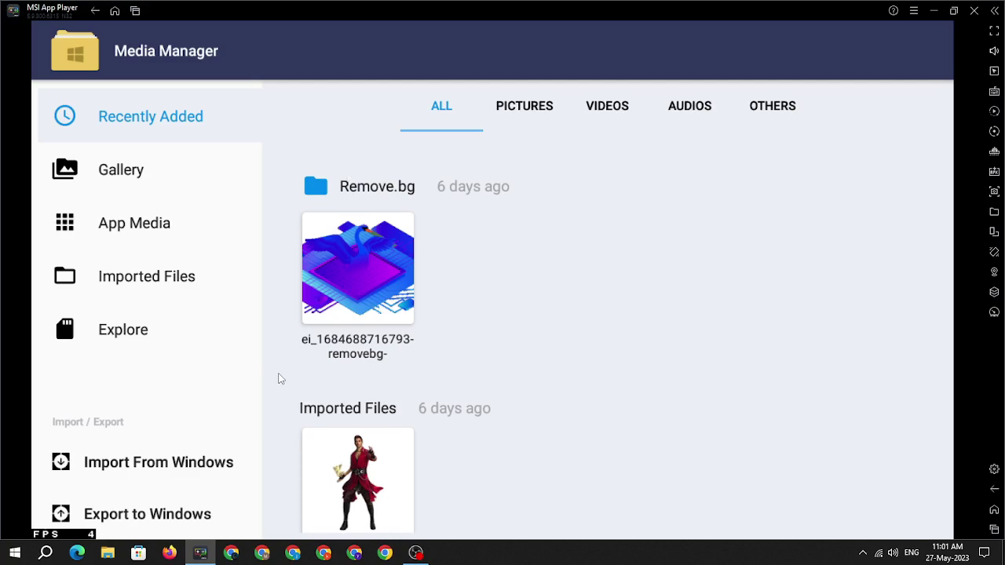
pyautogui.click(118, 472)
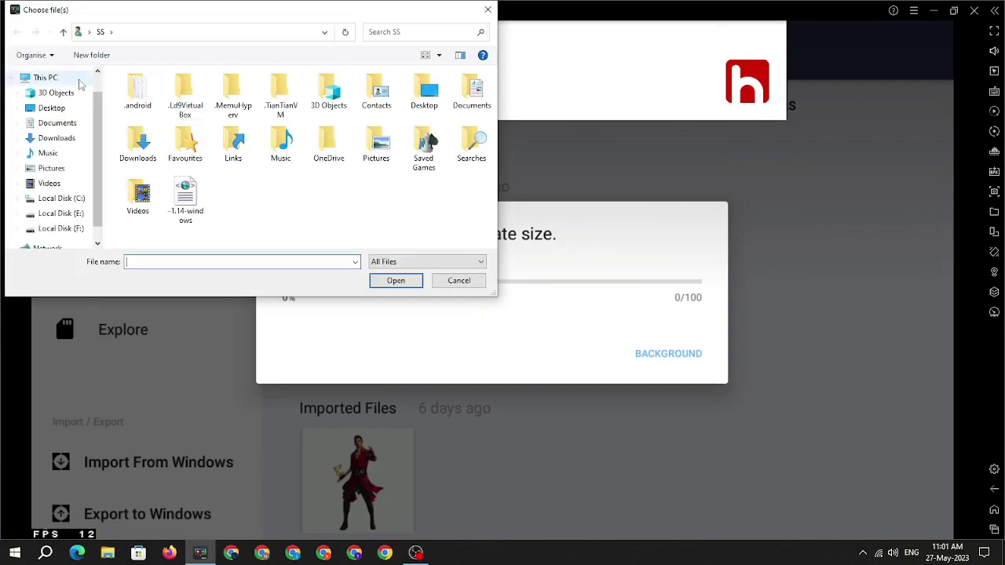
pyautogui.click(54, 137)
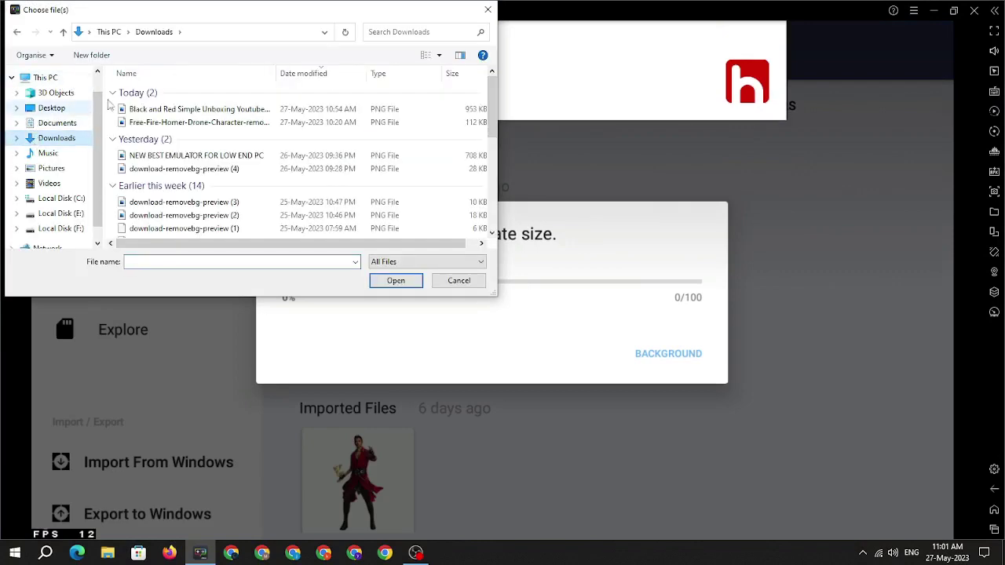
pyautogui.click(61, 168)
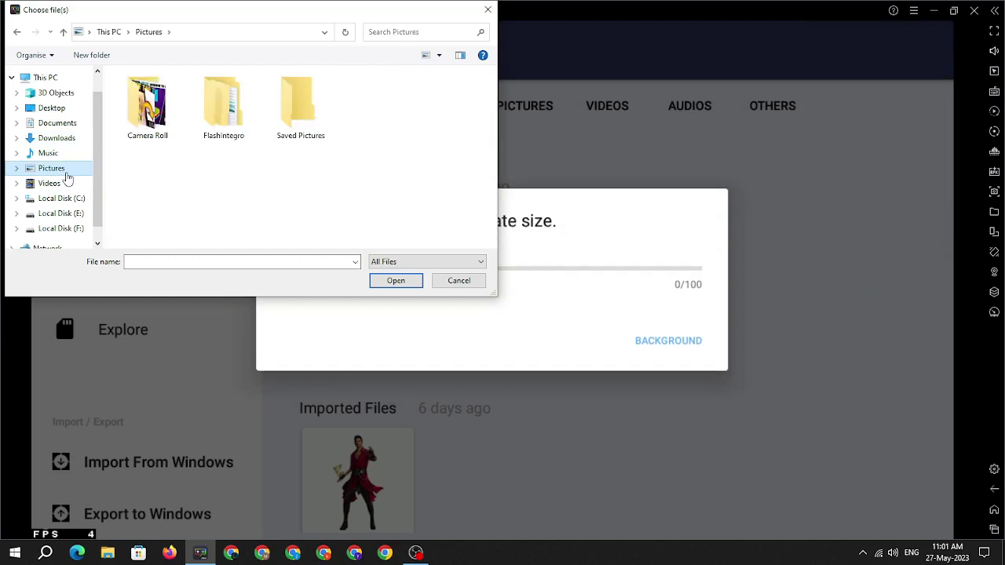
pyautogui.doubleClick(311, 117)
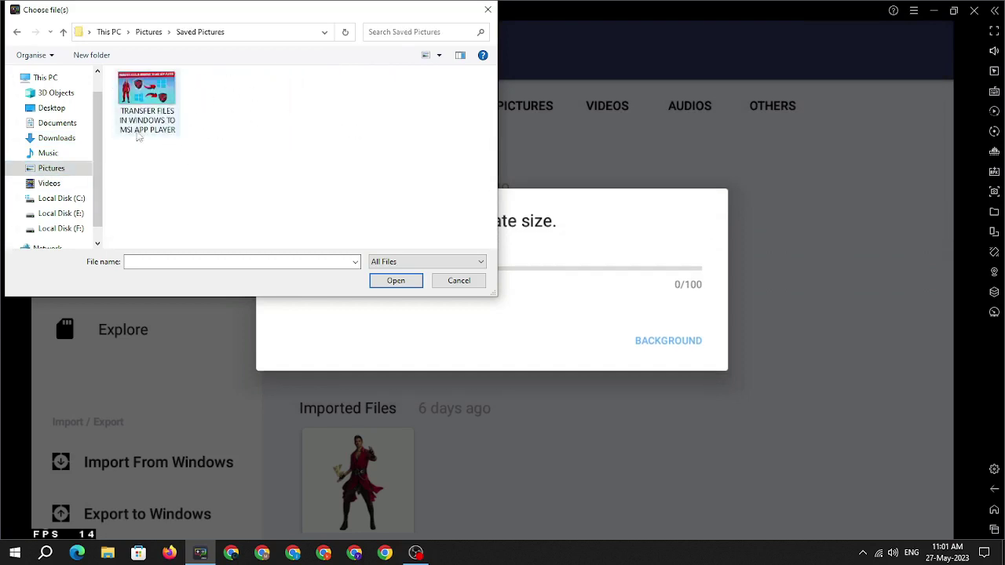
pyautogui.click(145, 92)
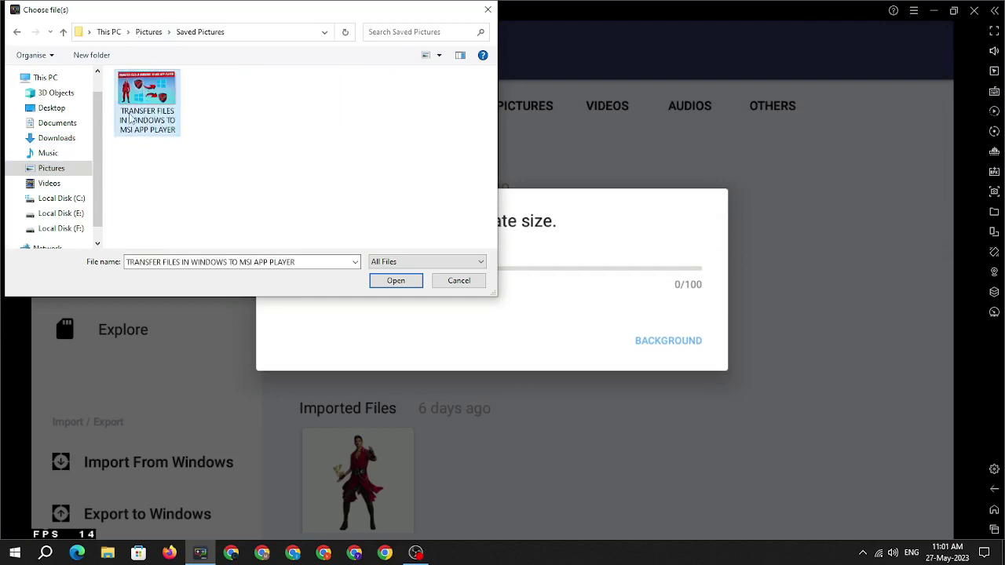
pyautogui.click(395, 280)
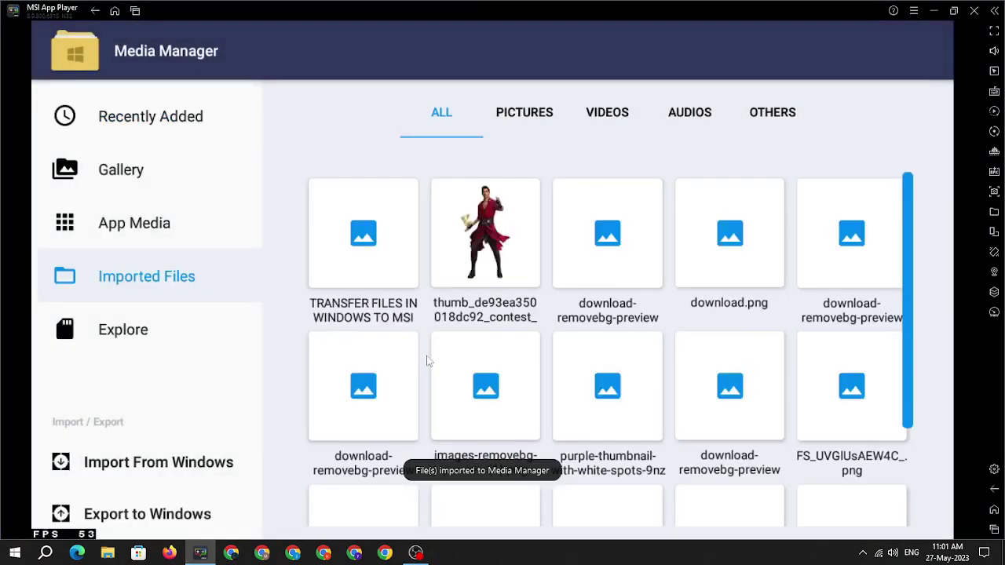
pyautogui.click(345, 259)
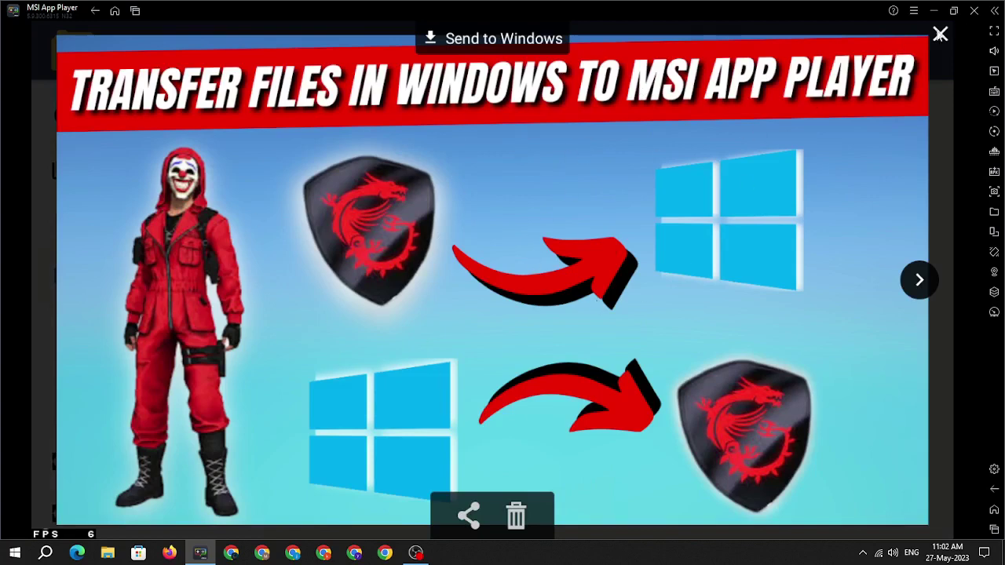
pyautogui.click(940, 34)
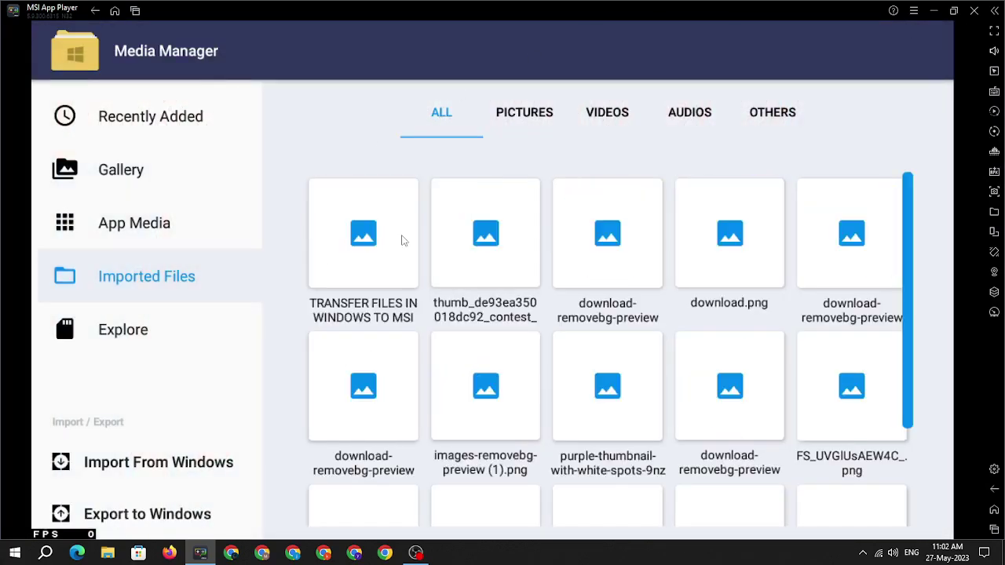
# Step: Import the Black and Red Simple Unboxing Youtube Thumbnail picture from the Windows Downloads folder and preview it
pyautogui.click(141, 467)
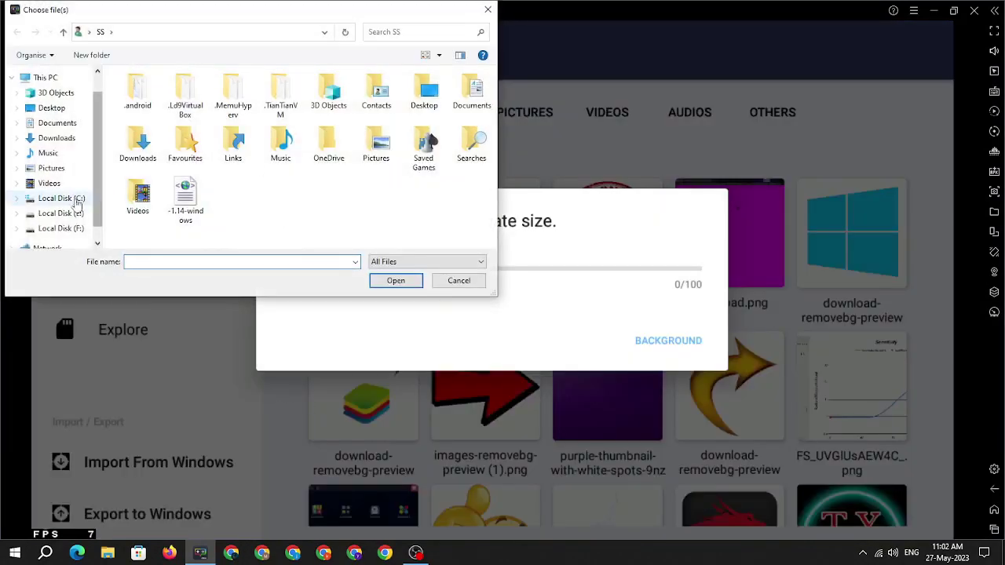
pyautogui.click(55, 183)
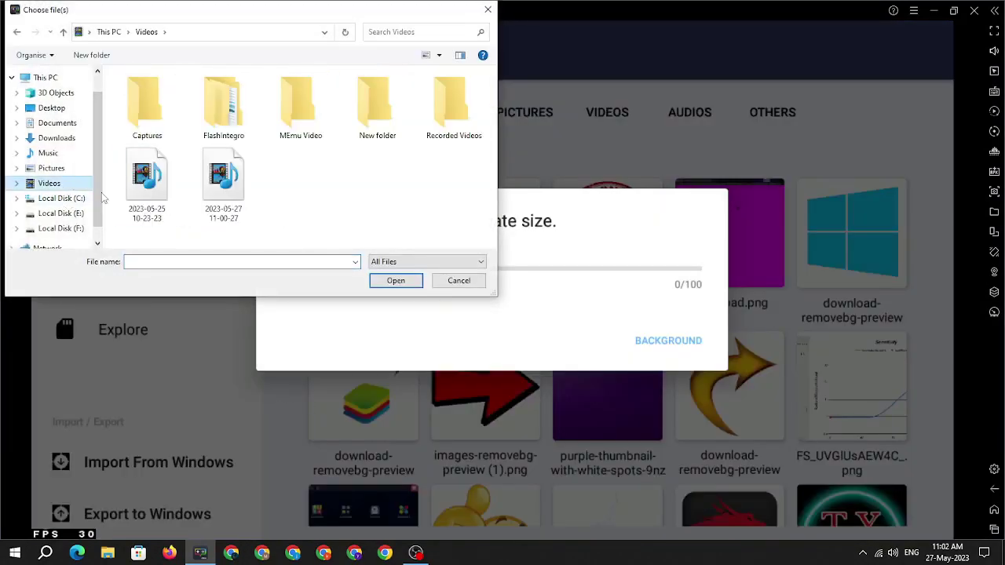
pyautogui.click(68, 152)
pyautogui.click(66, 138)
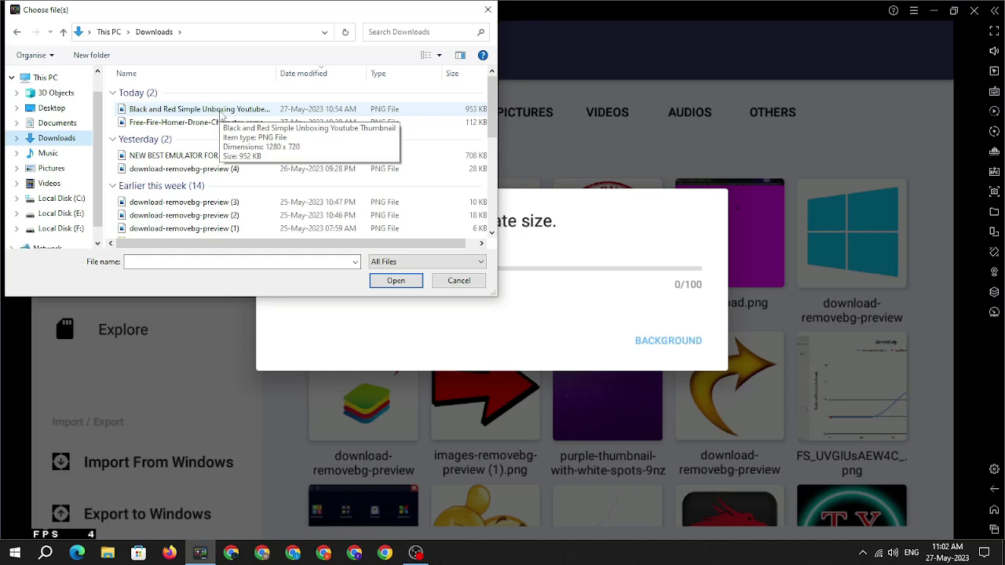
pyautogui.click(221, 113)
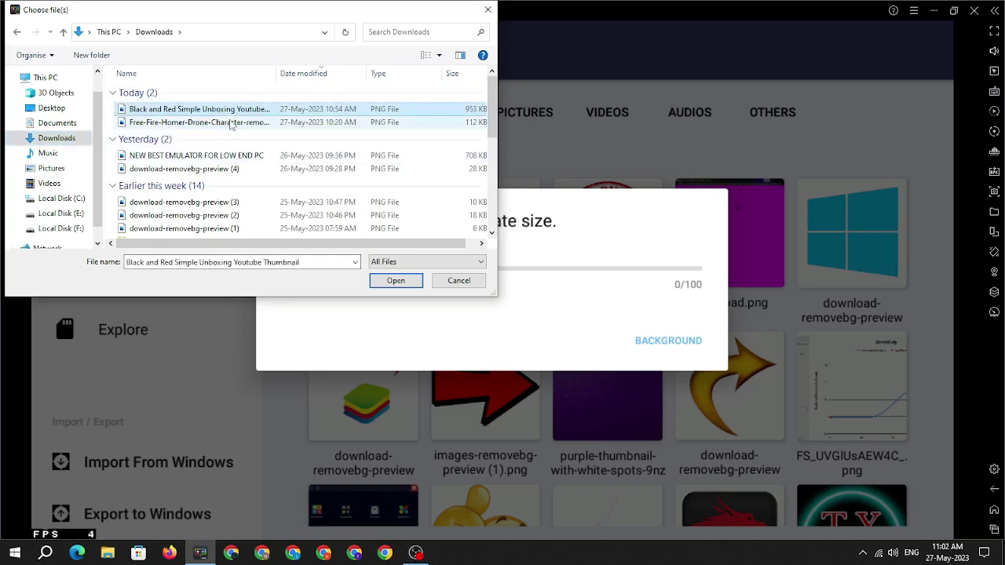
pyautogui.click(397, 281)
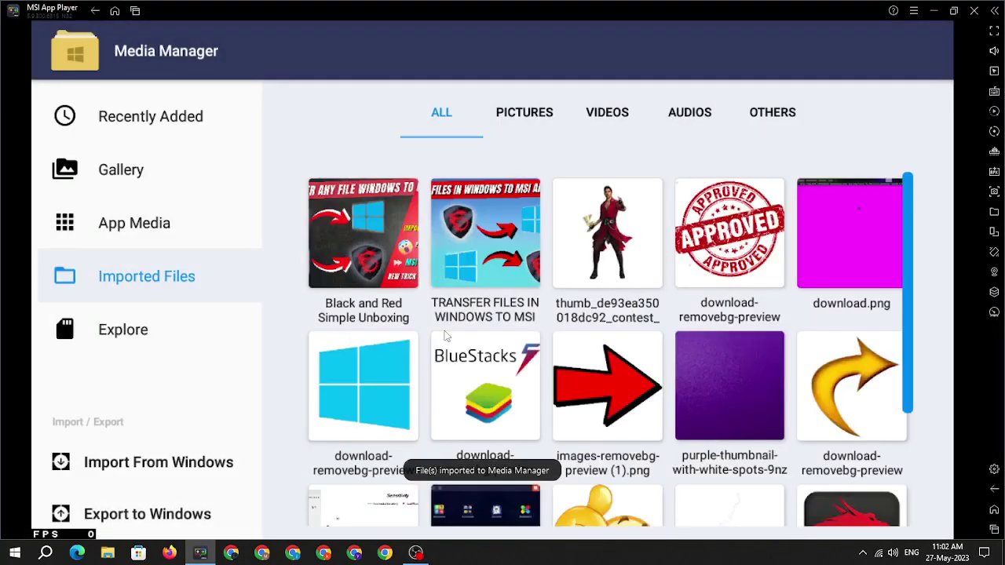
pyautogui.click(355, 226)
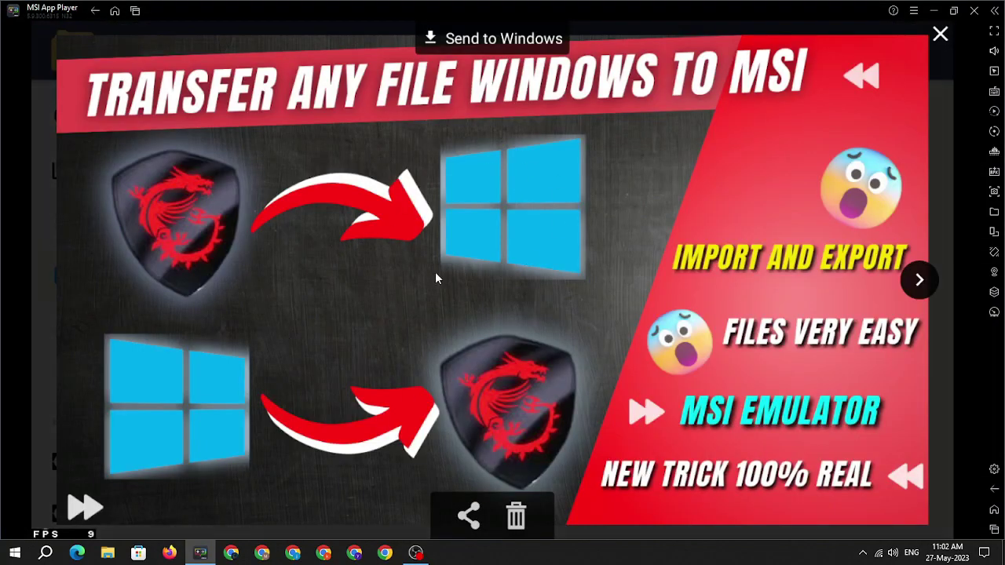
pyautogui.click(939, 36)
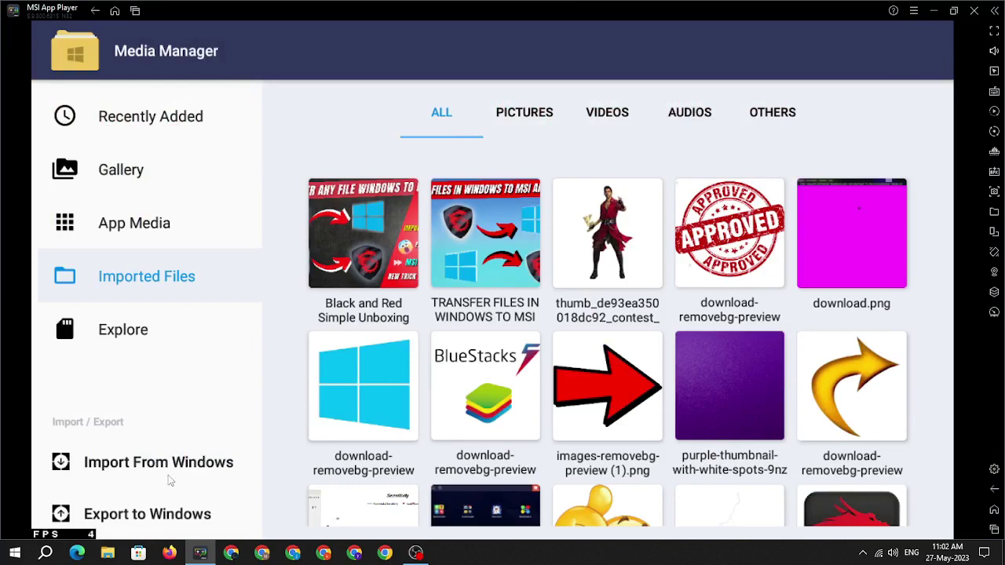
# Step: Select the purple thumbnail, images.jpg and the APPROVED stamp picture for export to Windows, and browse to the Pictures folder as destination
pyautogui.click(135, 526)
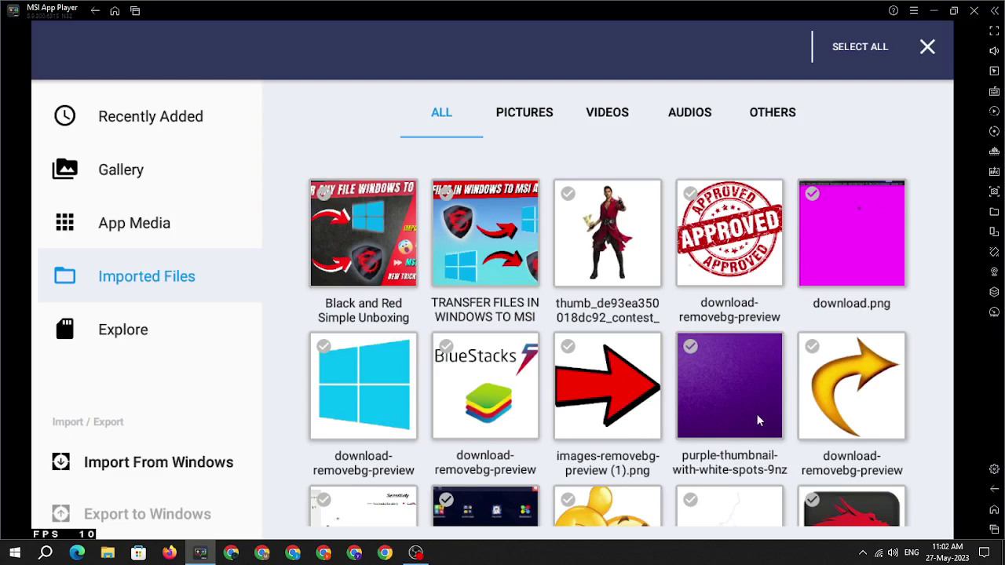
pyautogui.scroll(-3, 757, 420)
pyautogui.scroll(2, 757, 419)
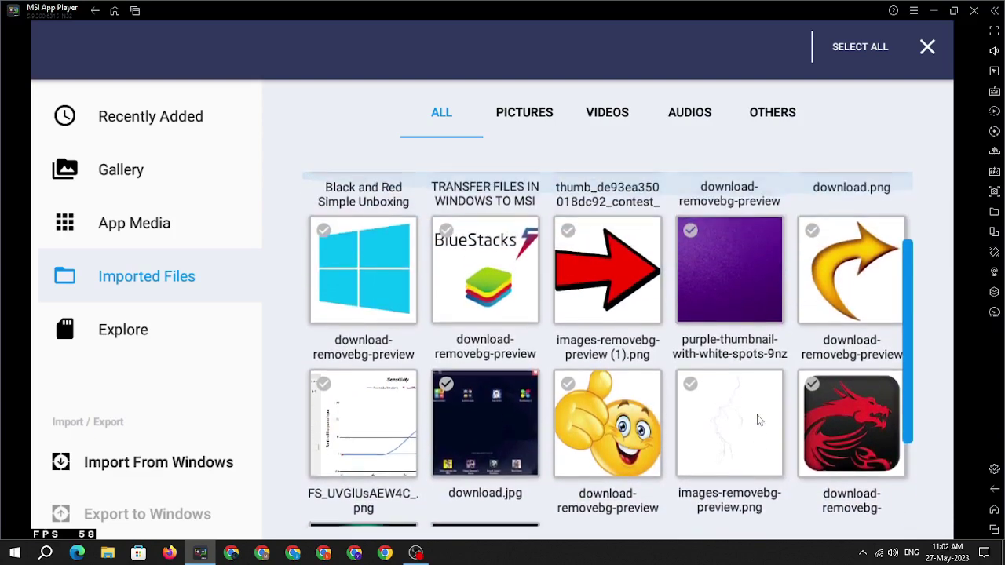
pyautogui.click(704, 247)
pyautogui.scroll(-2, 540, 309)
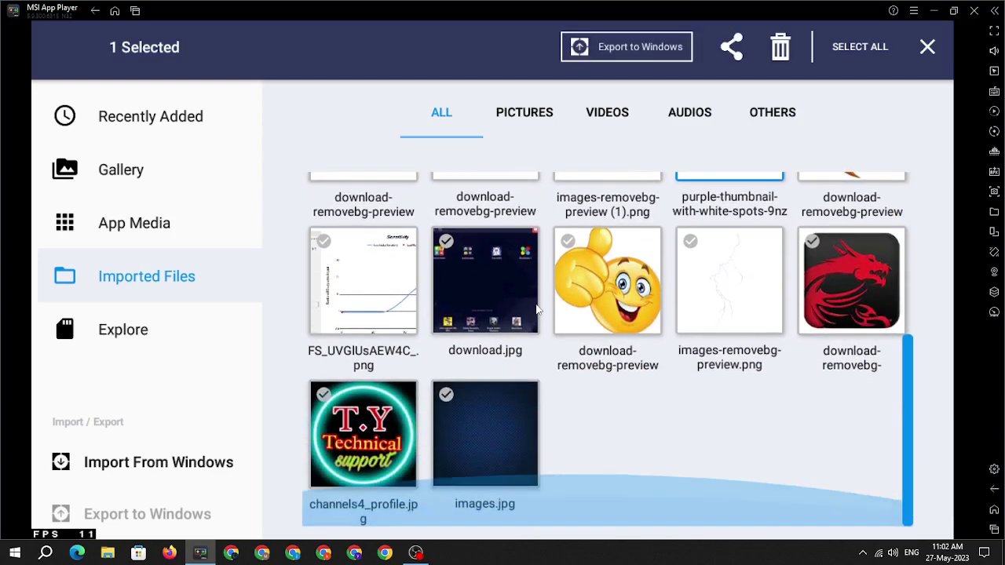
pyautogui.click(482, 409)
pyautogui.scroll(3, 709, 419)
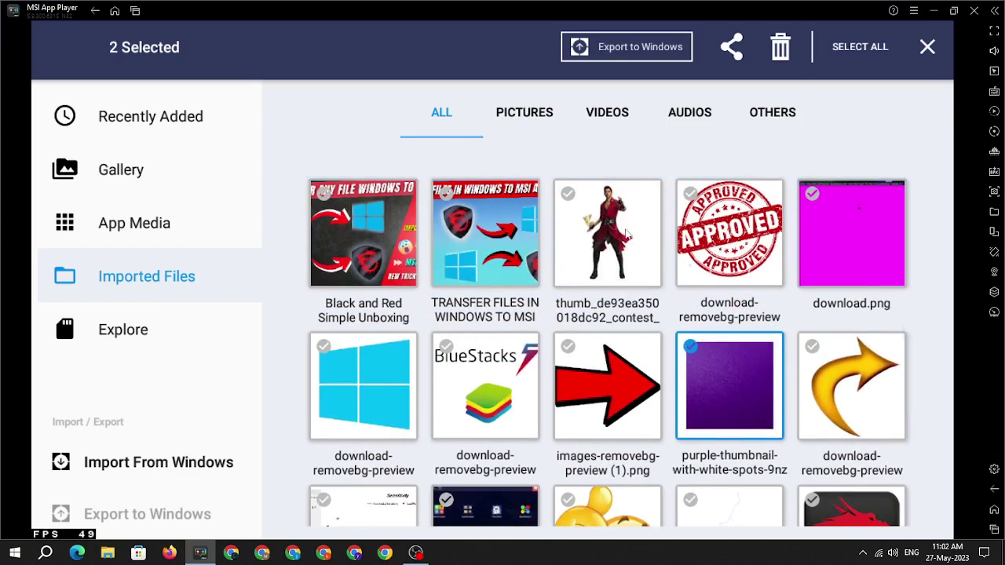
pyautogui.click(694, 223)
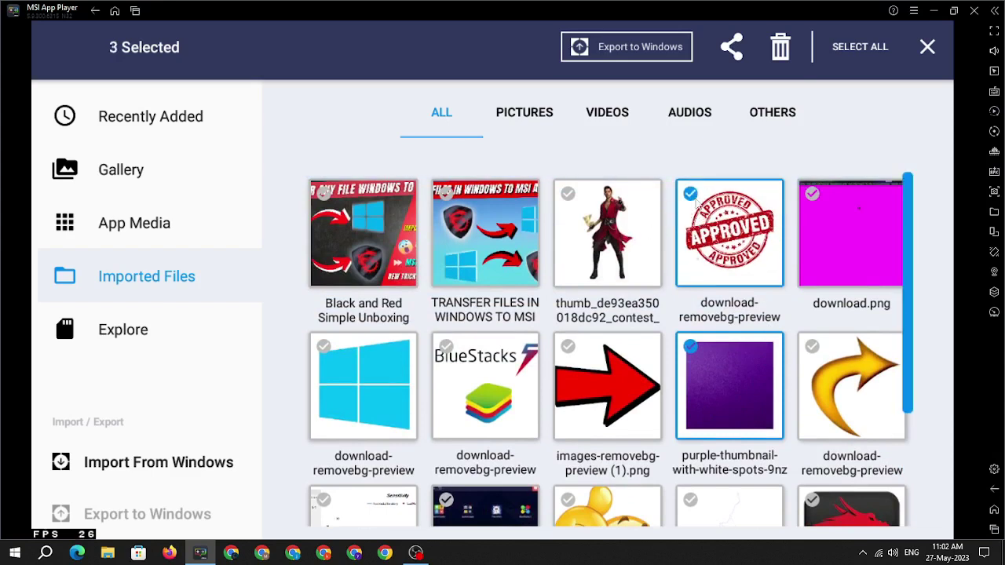
pyautogui.click(606, 49)
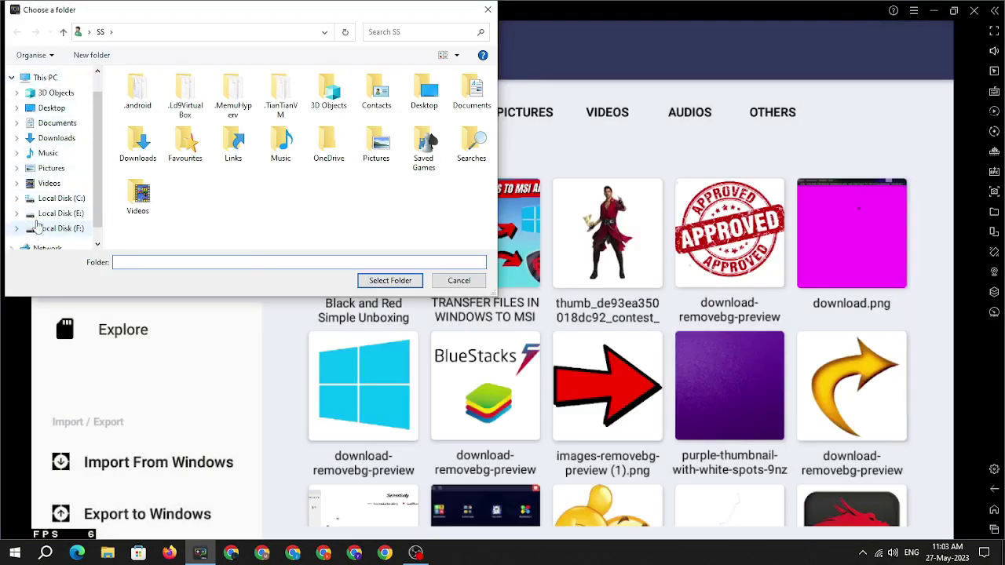
pyautogui.click(60, 174)
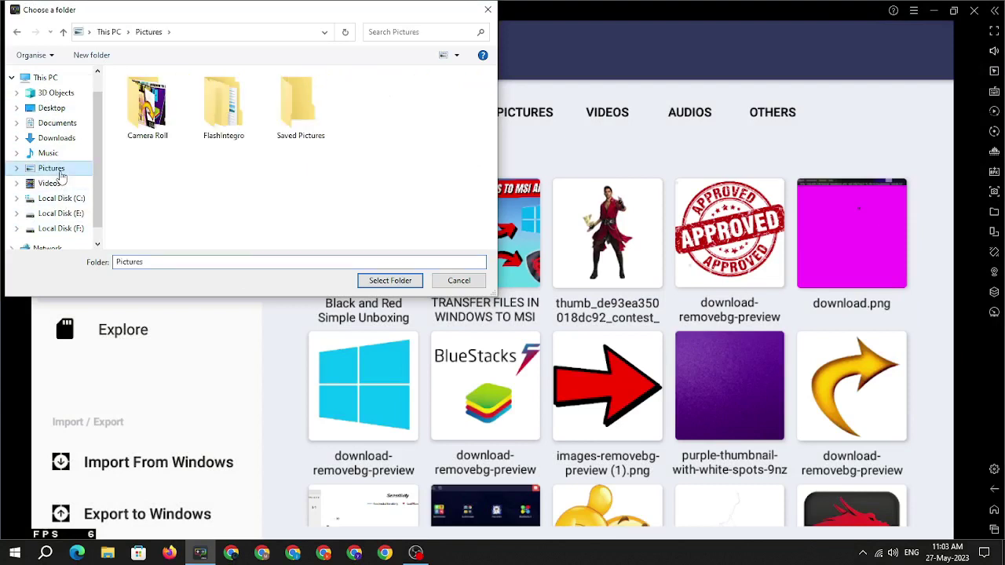
# Step: Try to export the selected pictures to a folder named newfolder inside Pictures
pyautogui.moveTo(157, 263); pyautogui.dragTo(92, 271)
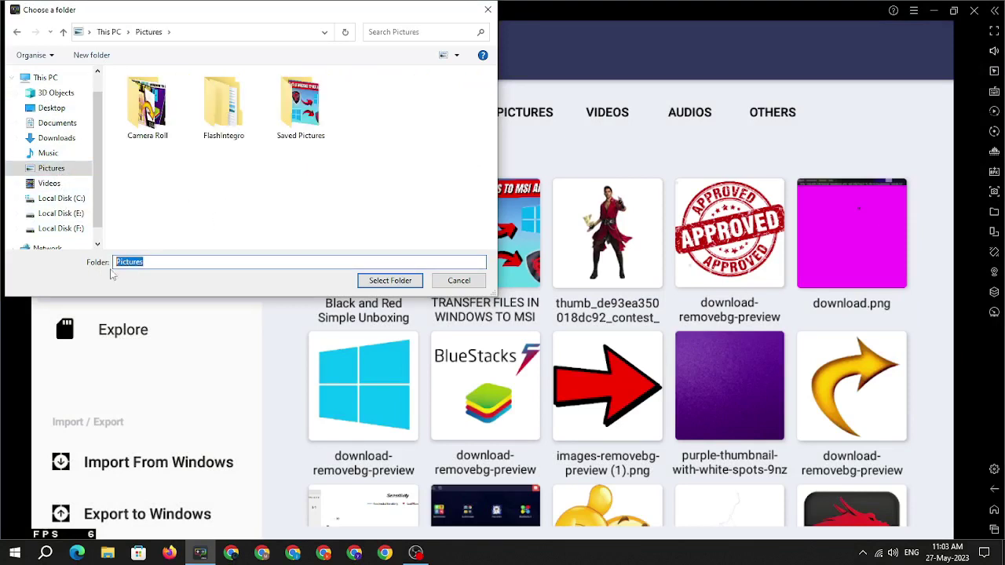
pyautogui.write('newfolder')
pyautogui.click(363, 284)
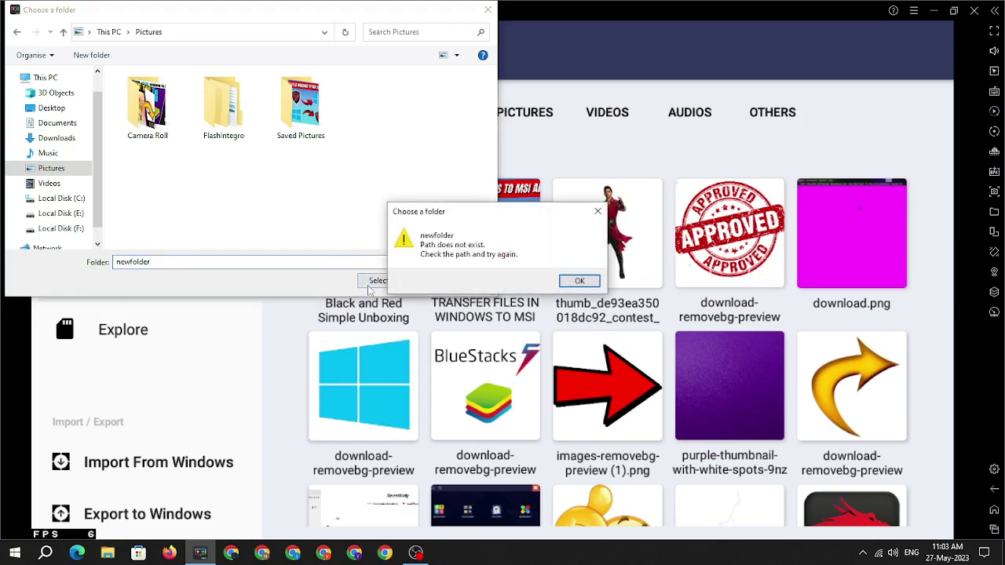
pyautogui.click(597, 212)
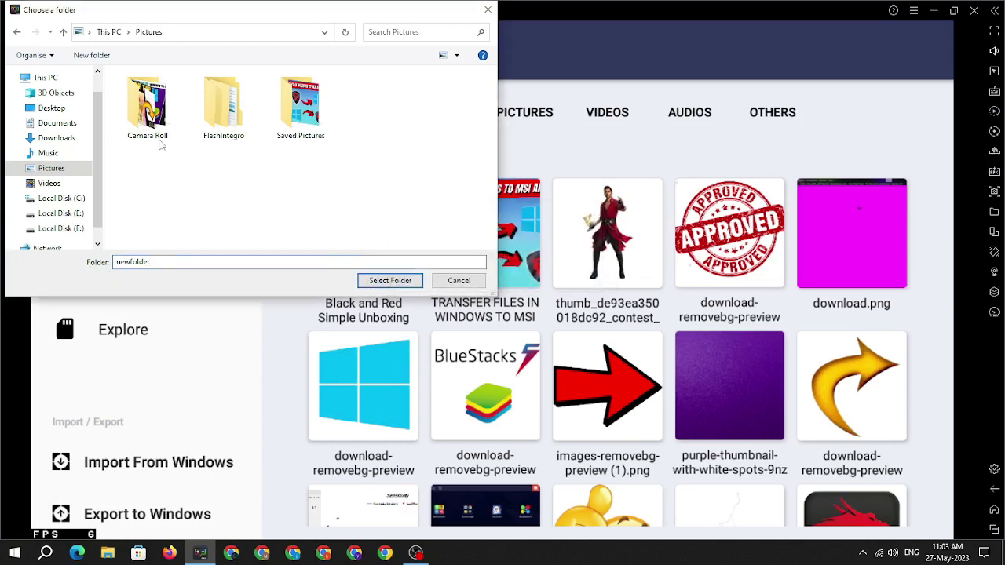
# Step: Create a folder named New folder inside Pictures and export the selected pictures into it
pyautogui.click(92, 56)
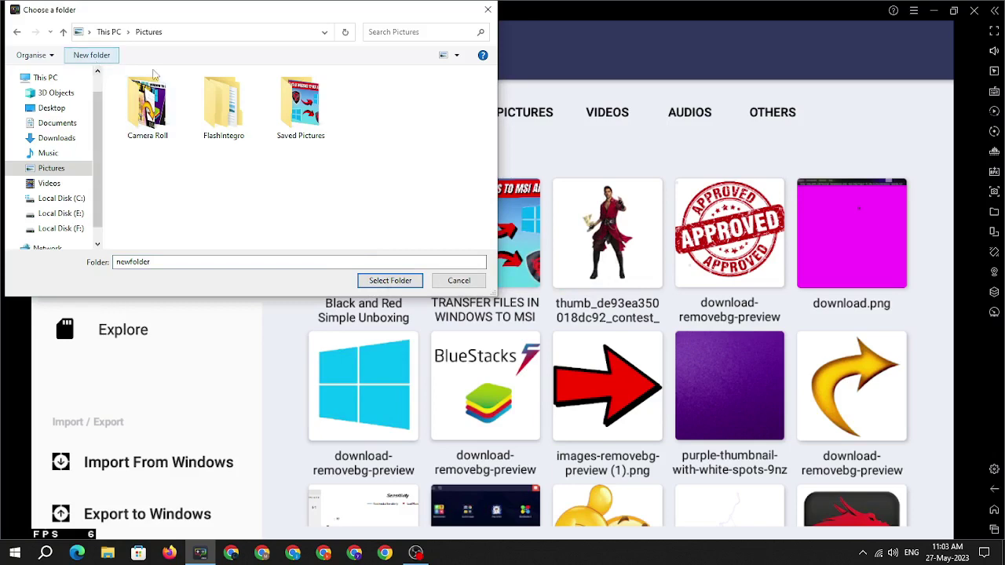
pyautogui.click(375, 161)
pyautogui.click(377, 110)
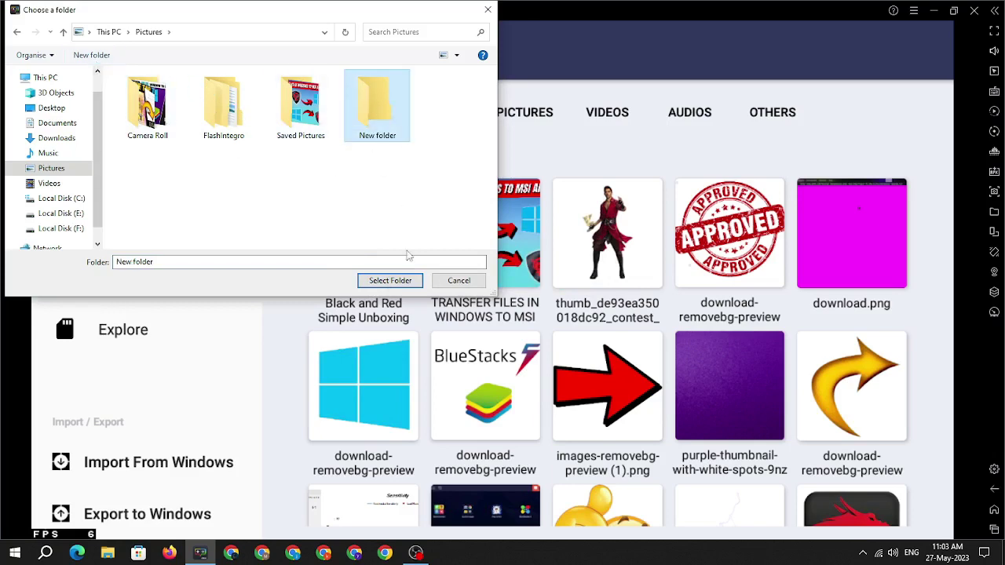
pyautogui.click(390, 280)
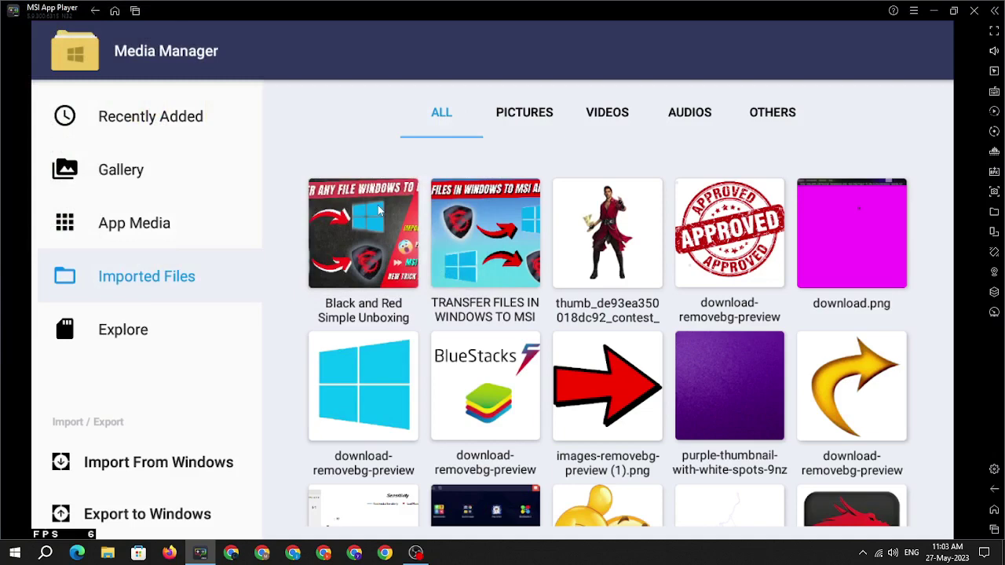
# Step: Switch to File Explorer and open New folder inside Pictures to check the exported pictures
pyautogui.click(957, 14)
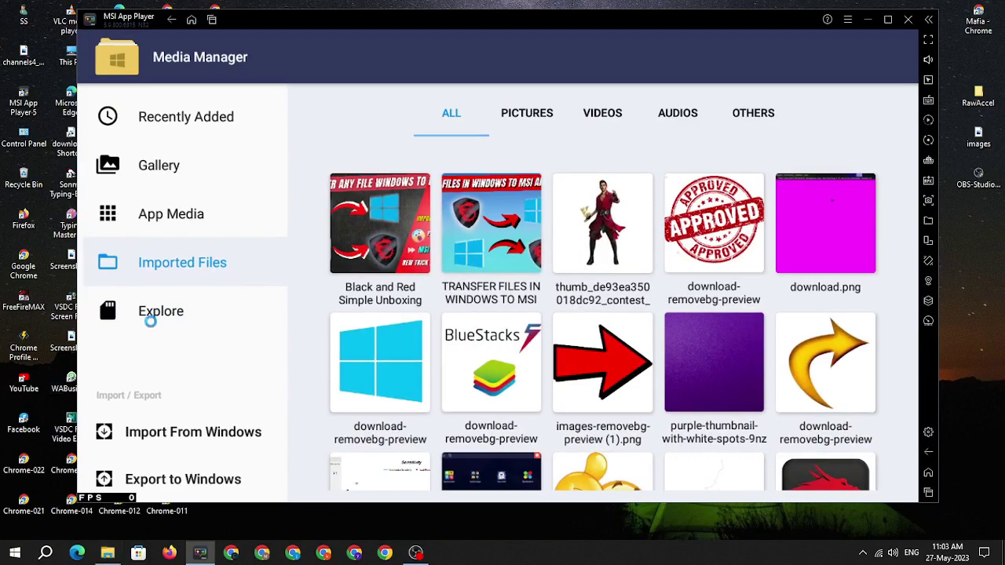
pyautogui.click(152, 314)
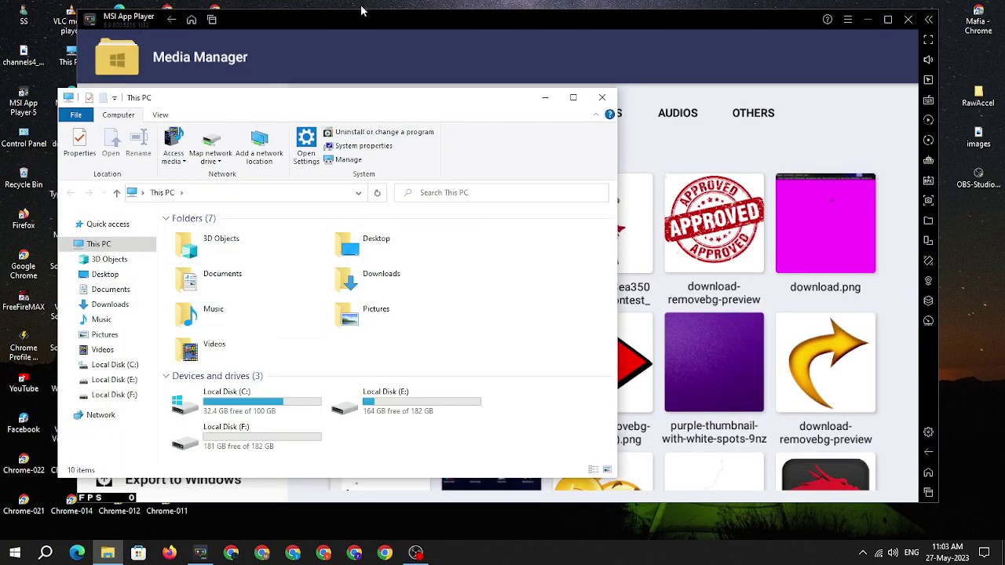
pyautogui.doubleClick(369, 96)
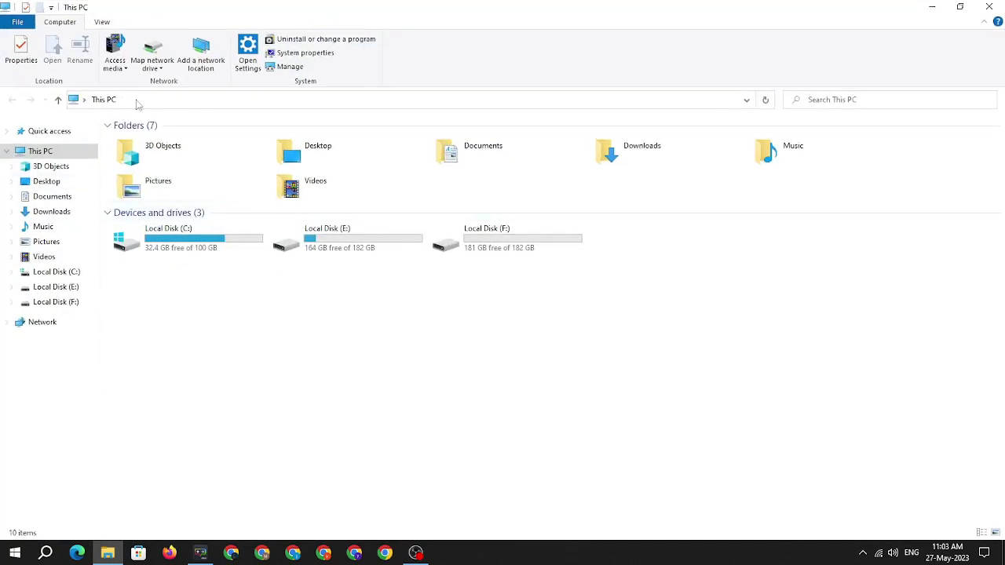
pyautogui.click(49, 241)
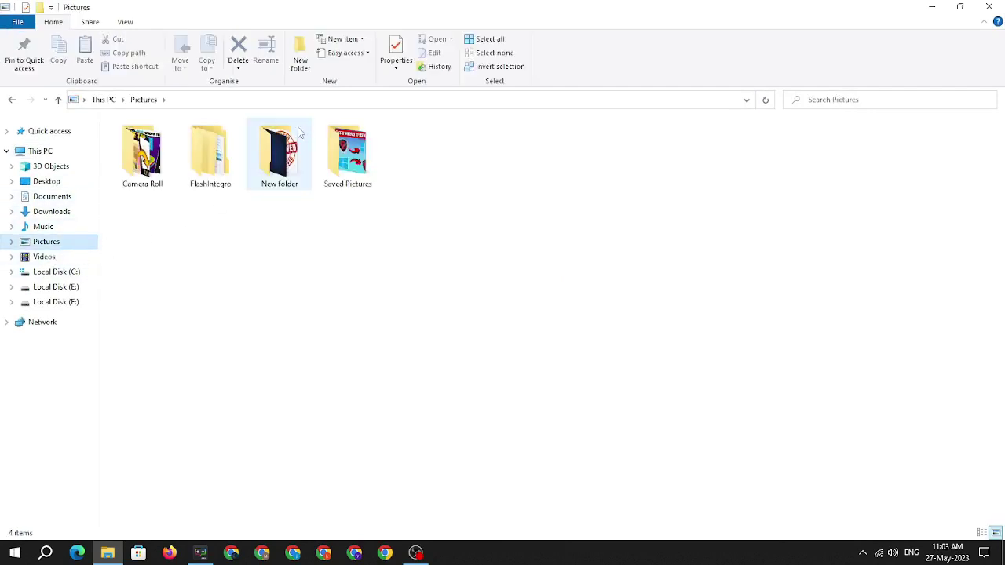
pyautogui.click(283, 150)
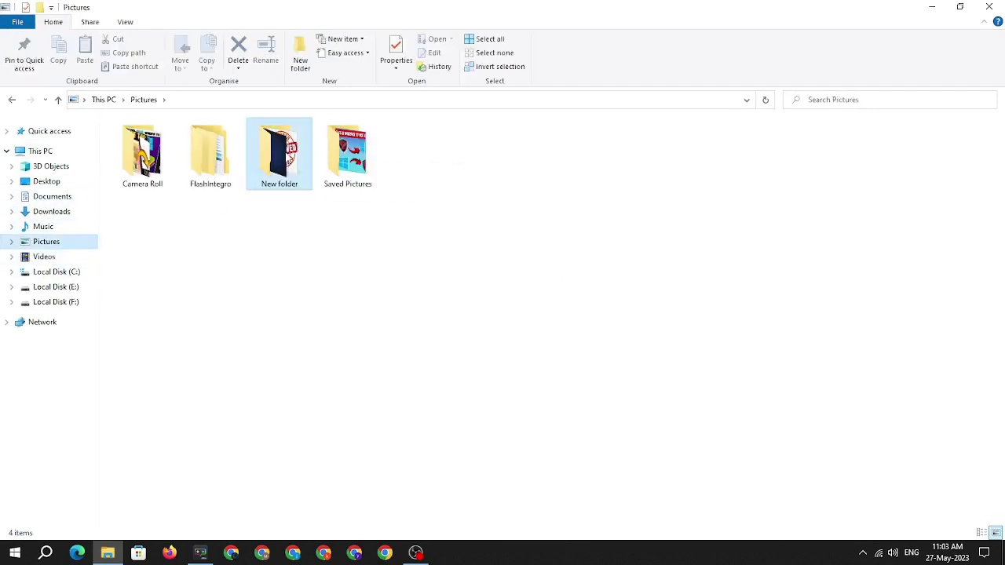
pyautogui.doubleClick(282, 151)
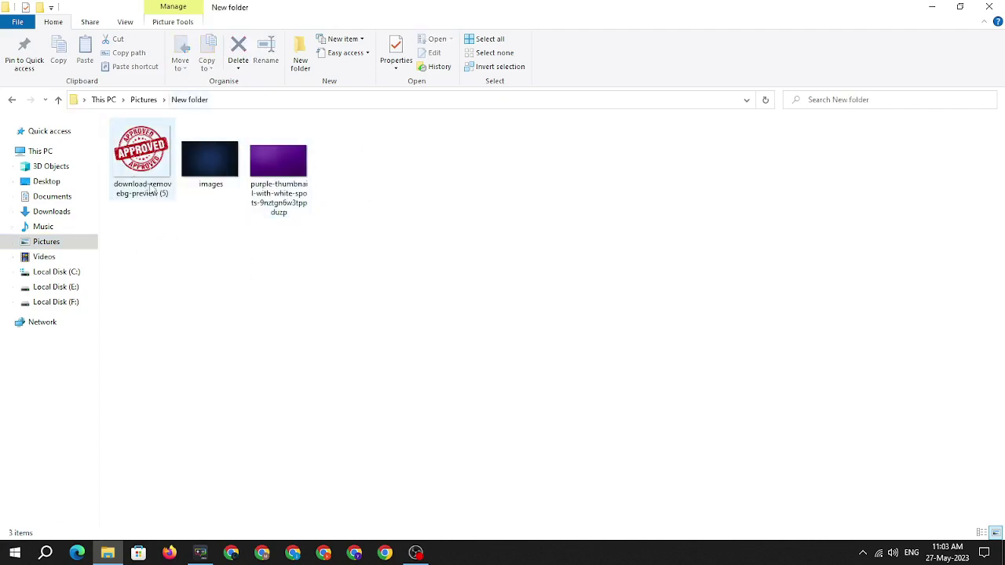
# Step: Switch back to MSI App Player and maximize its window
pyautogui.doubleClick(518, 9)
pyautogui.click(675, 66)
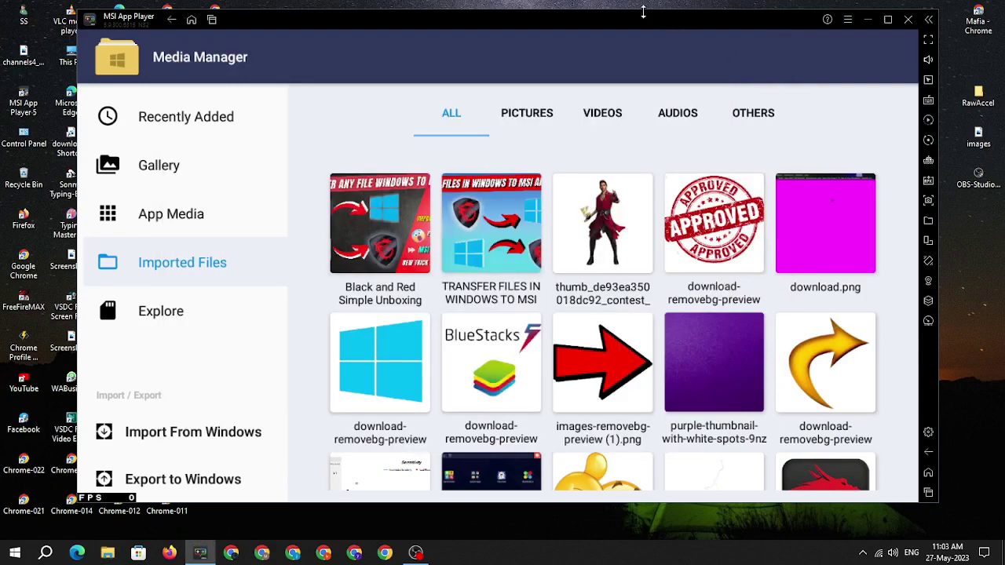
pyautogui.moveTo(600, 22); pyautogui.dragTo(524, 14)
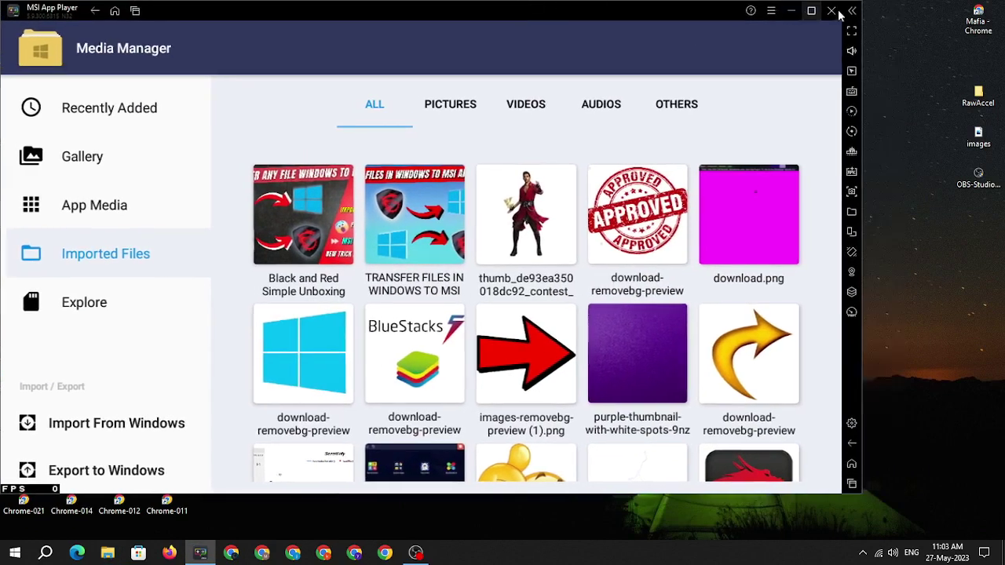
pyautogui.click(811, 11)
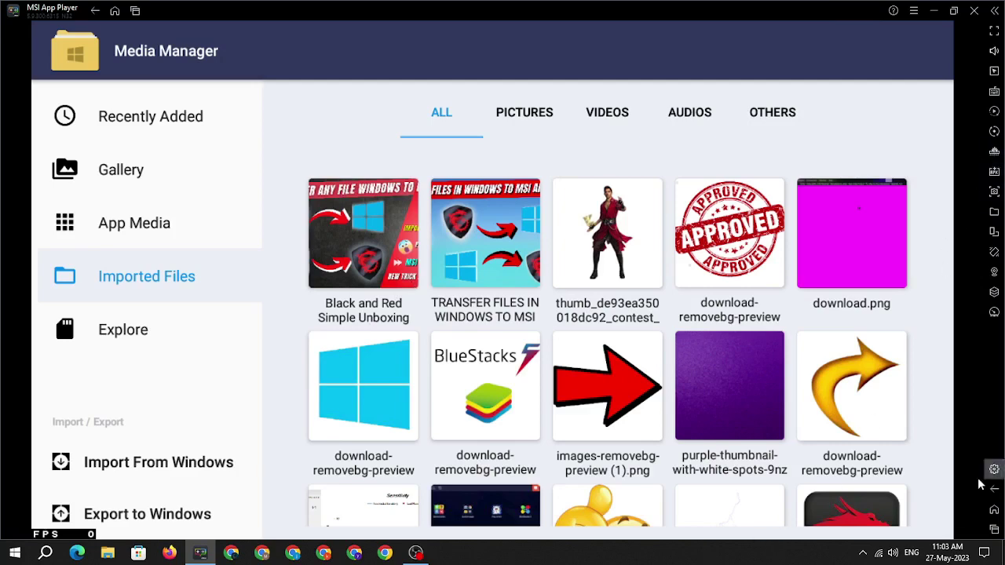
# Step: From the player's home screen, view the Downloads folder in the Install APK file chooser, and close the chooser without installing anything
pyautogui.click(994, 509)
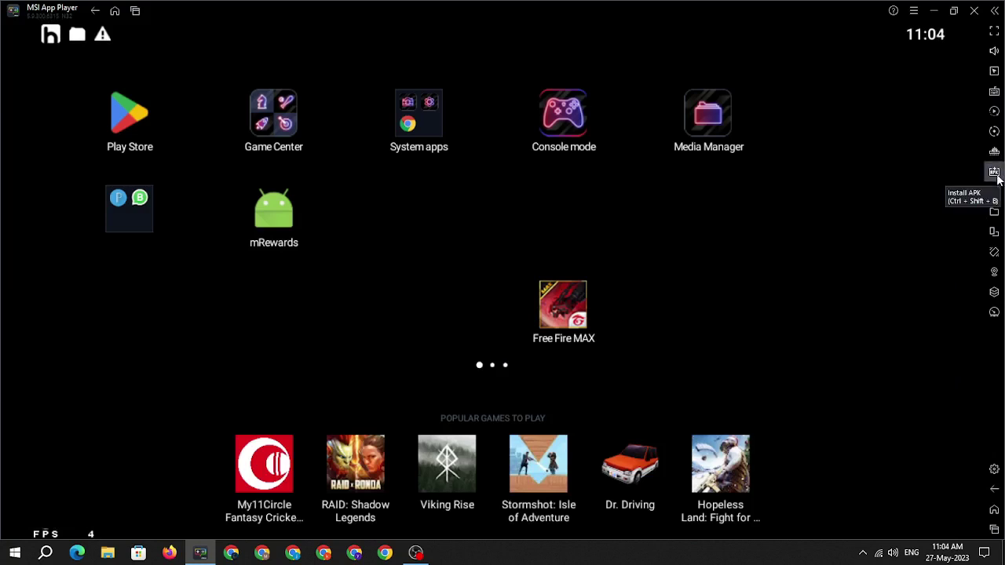
pyautogui.click(995, 175)
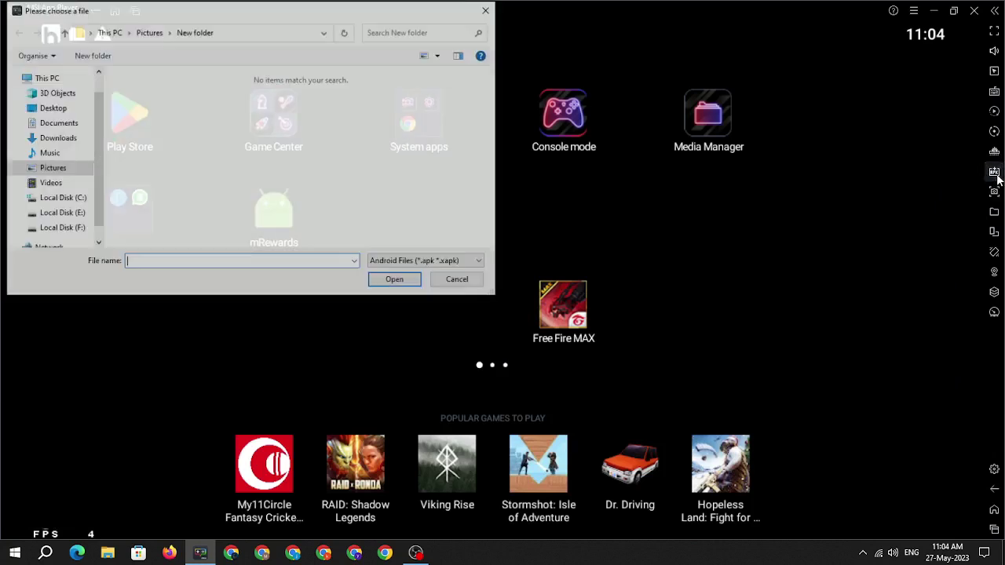
pyautogui.click(56, 138)
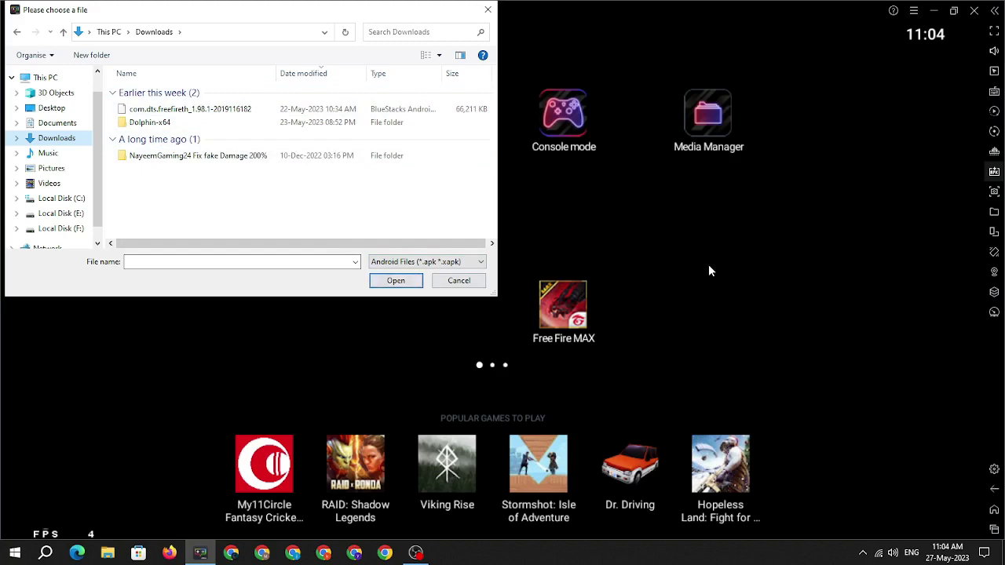
pyautogui.click(487, 10)
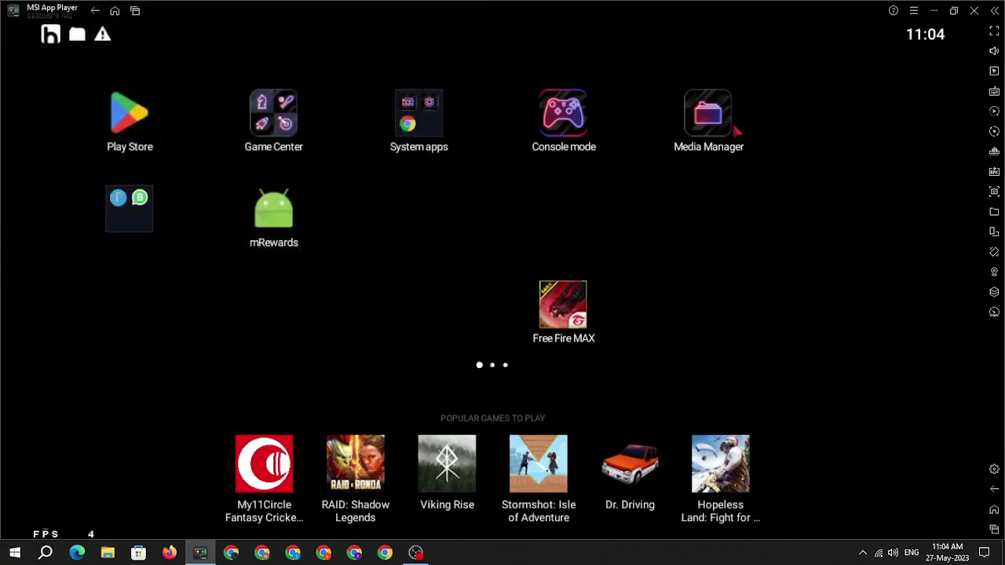
# Step: Open Media Manager and view the Import From Windows file chooser, closing it without importing anything
pyautogui.click(710, 122)
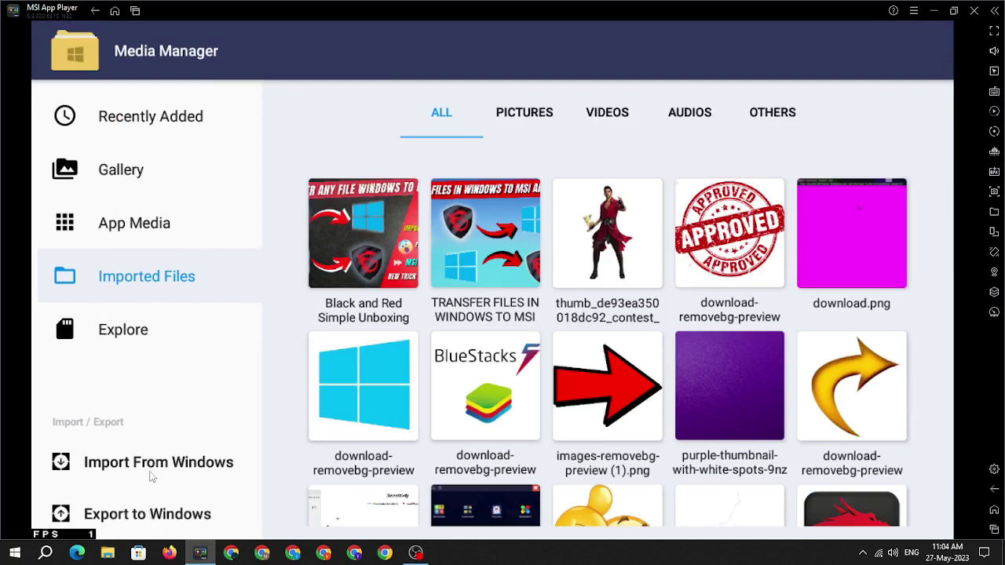
pyautogui.click(152, 476)
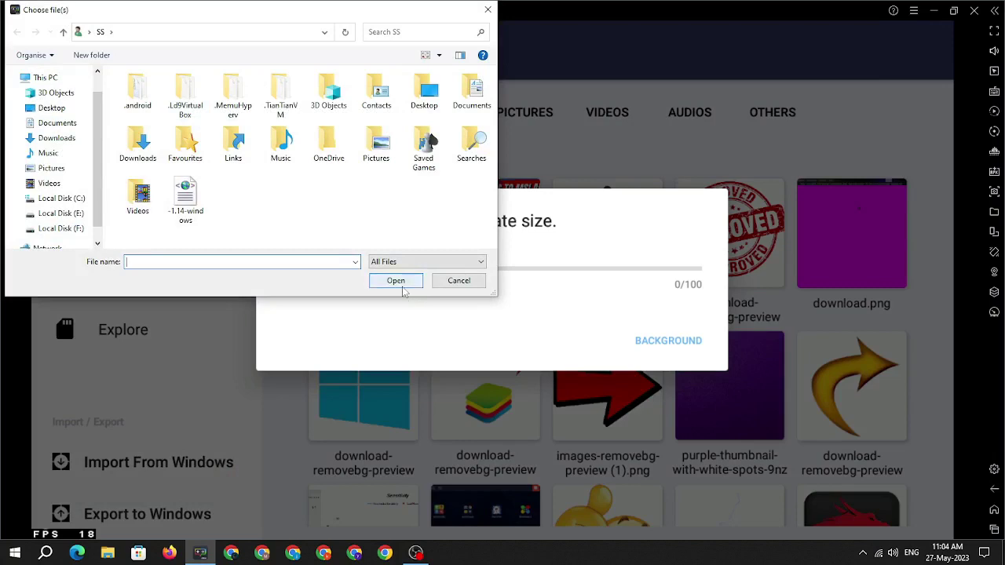
pyautogui.click(488, 10)
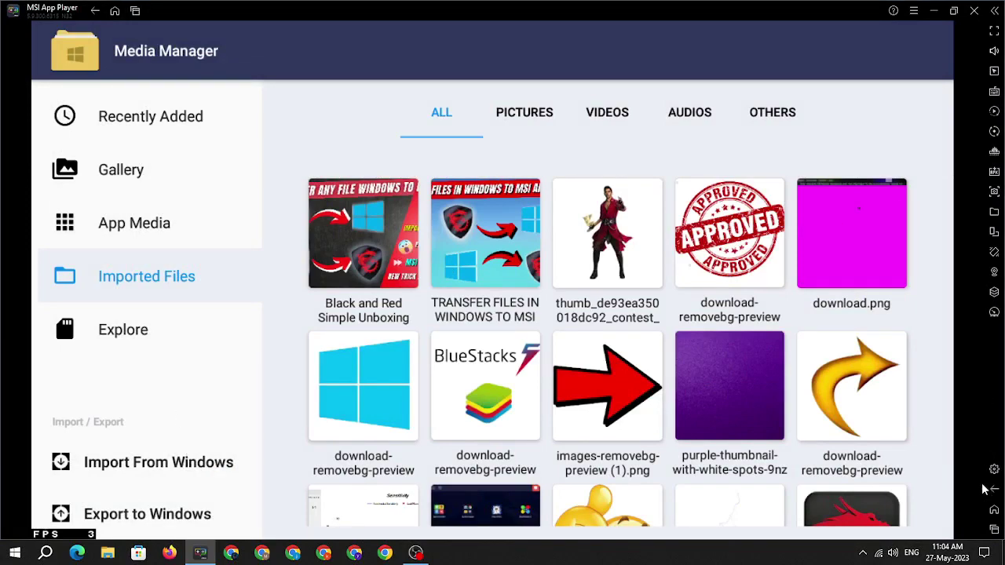
# Step: Close Media Manager from the recent apps and dismiss the leftover notifications
pyautogui.click(995, 529)
pyautogui.moveTo(473, 398); pyautogui.dragTo(705, 316)
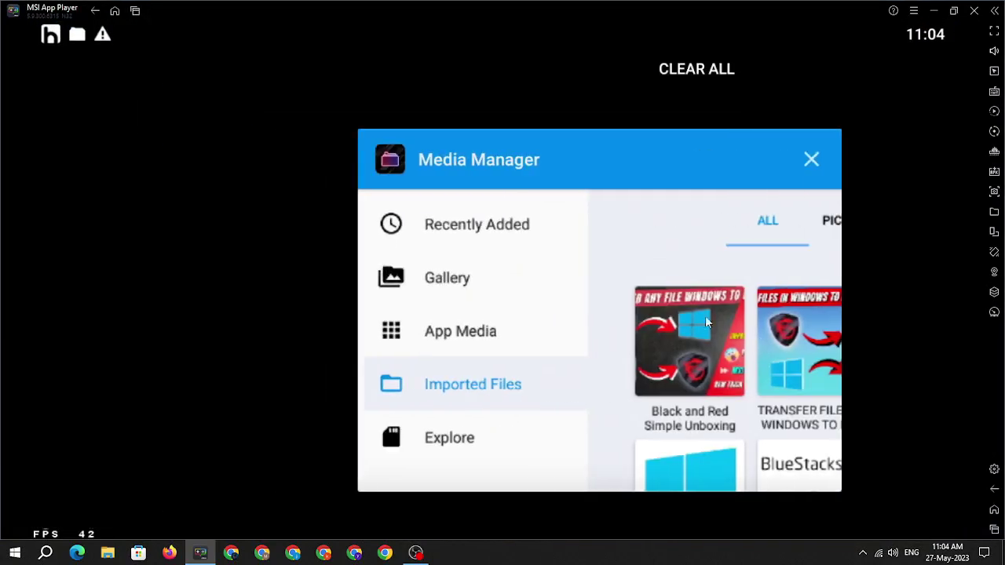
pyautogui.moveTo(139, 45); pyautogui.dragTo(699, 253)
pyautogui.moveTo(714, 196); pyautogui.dragTo(785, 195)
pyautogui.click(717, 260)
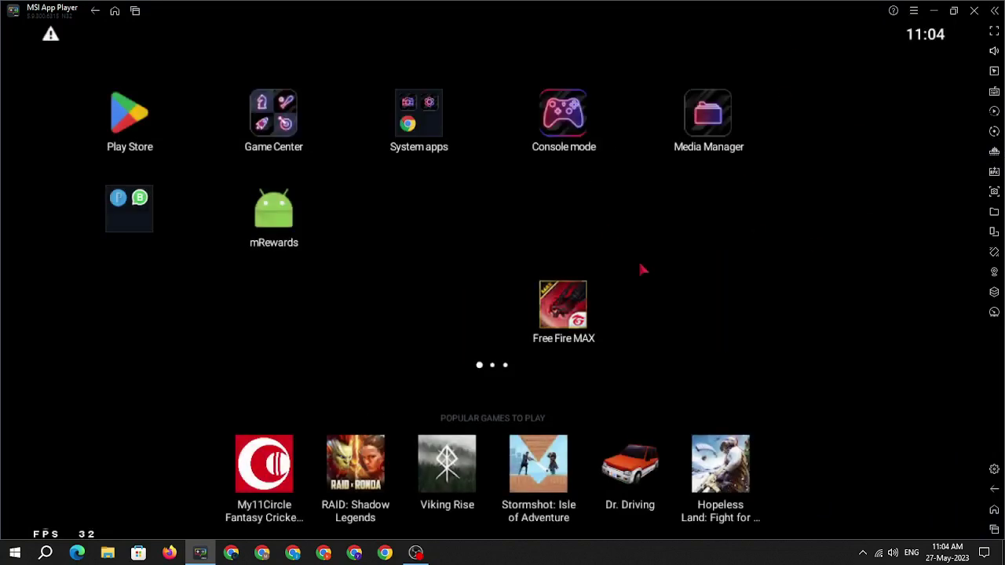